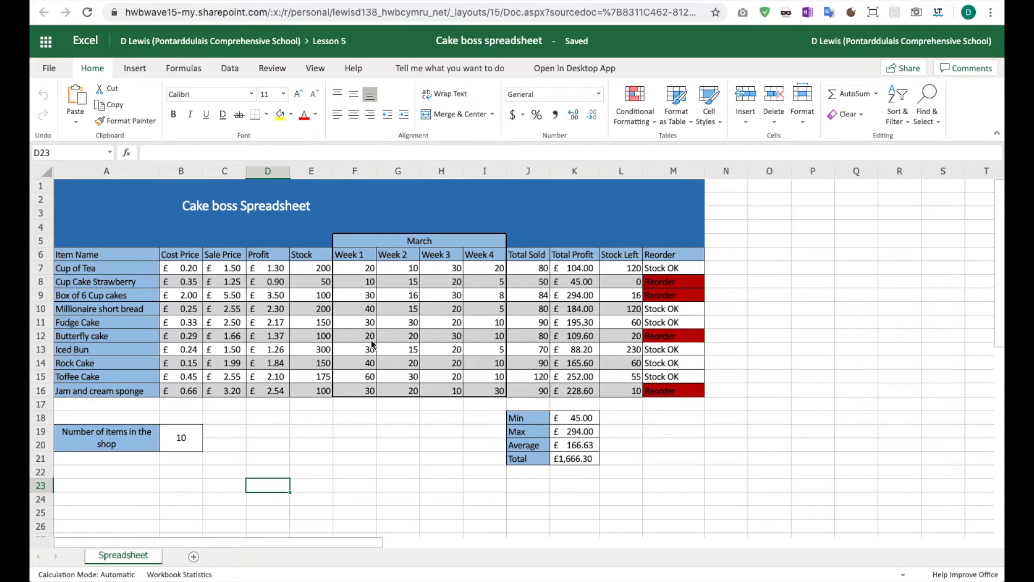
{"action": "left_click_drag", "start_coordinate": [79, 254], "coordinate": [105, 390]}
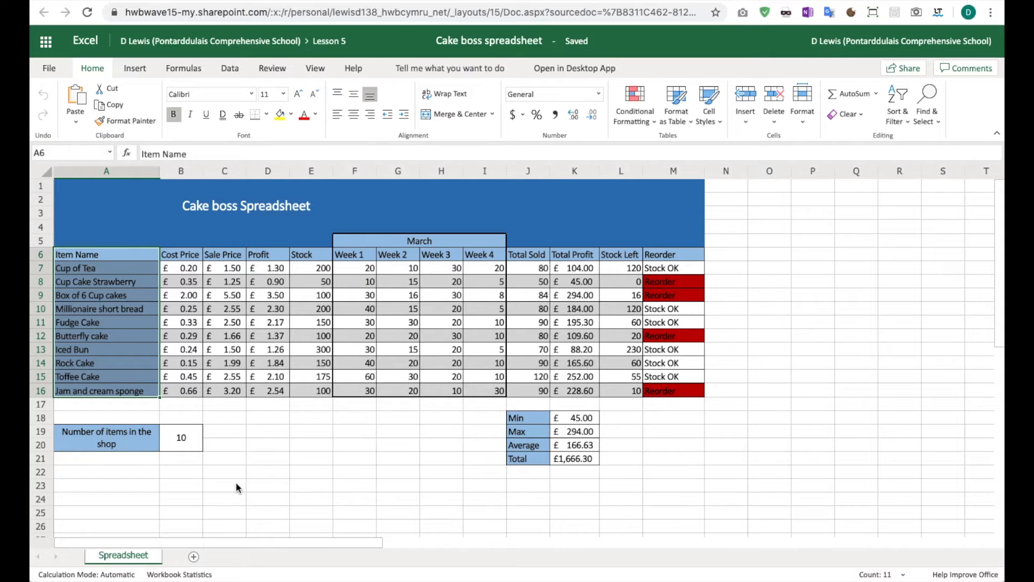
{"action": "left_click", "coordinate": [258, 475]}
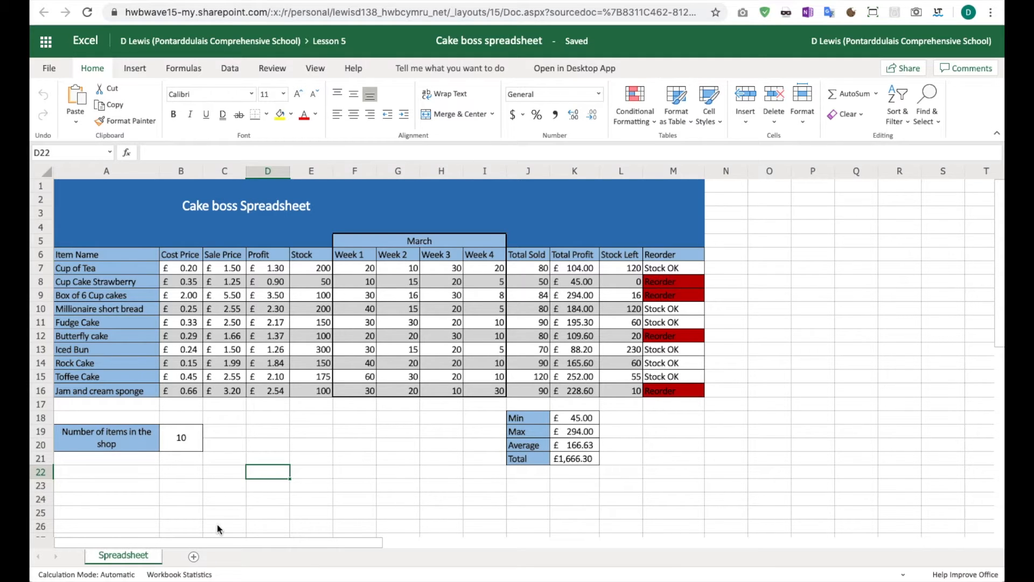
- Duplicate the Spreadsheet sheet and rename the copy Graph
{"action": "right_click", "coordinate": [127, 560]}
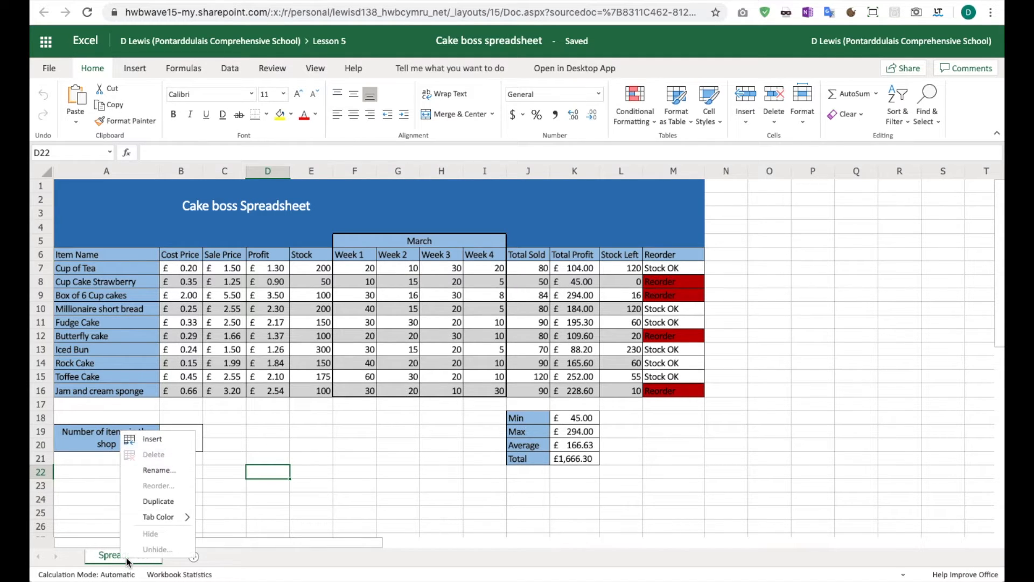
{"action": "left_click", "coordinate": [163, 503]}
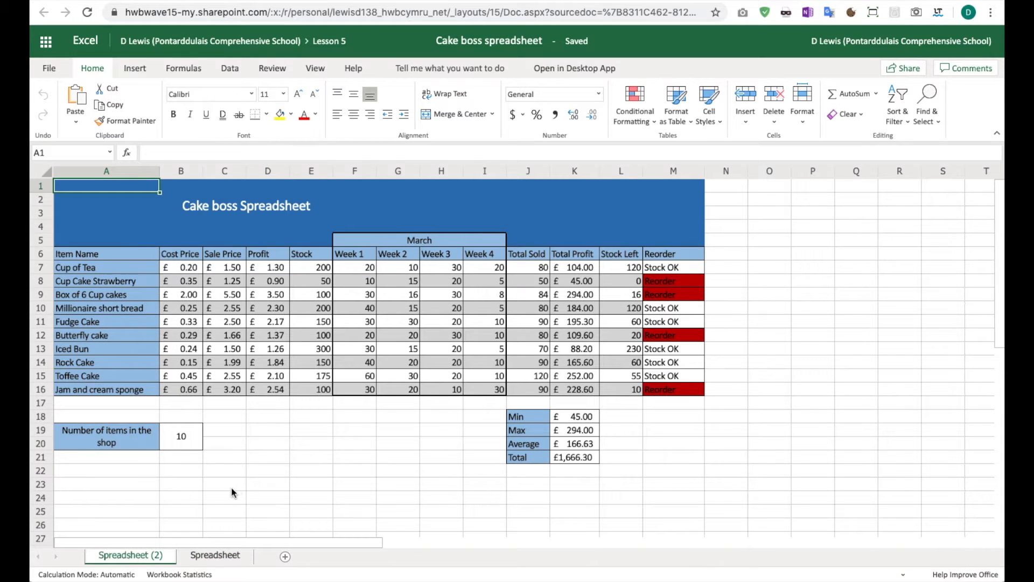
{"action": "right_click", "coordinate": [136, 560]}
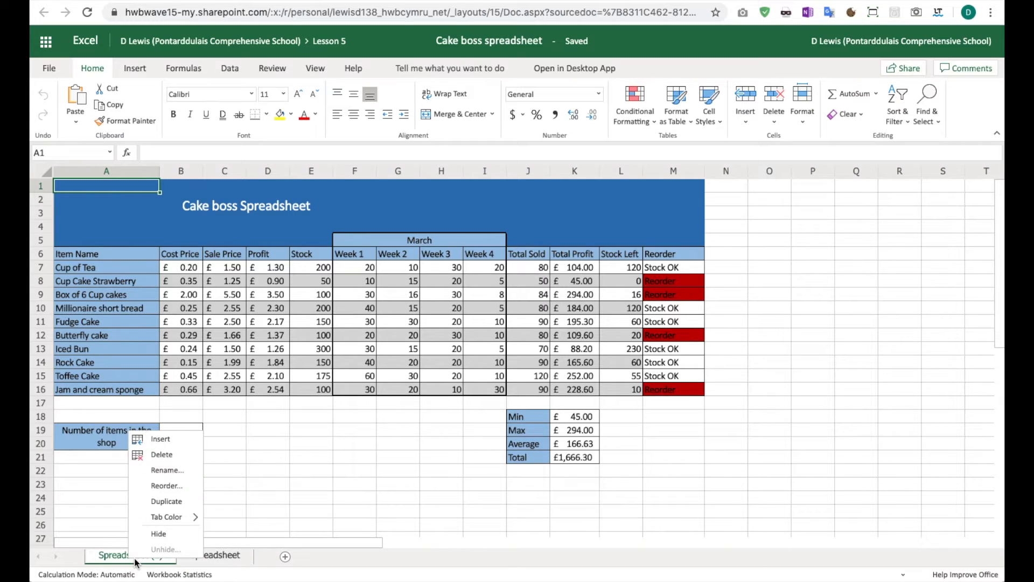
{"action": "left_click", "coordinate": [173, 472]}
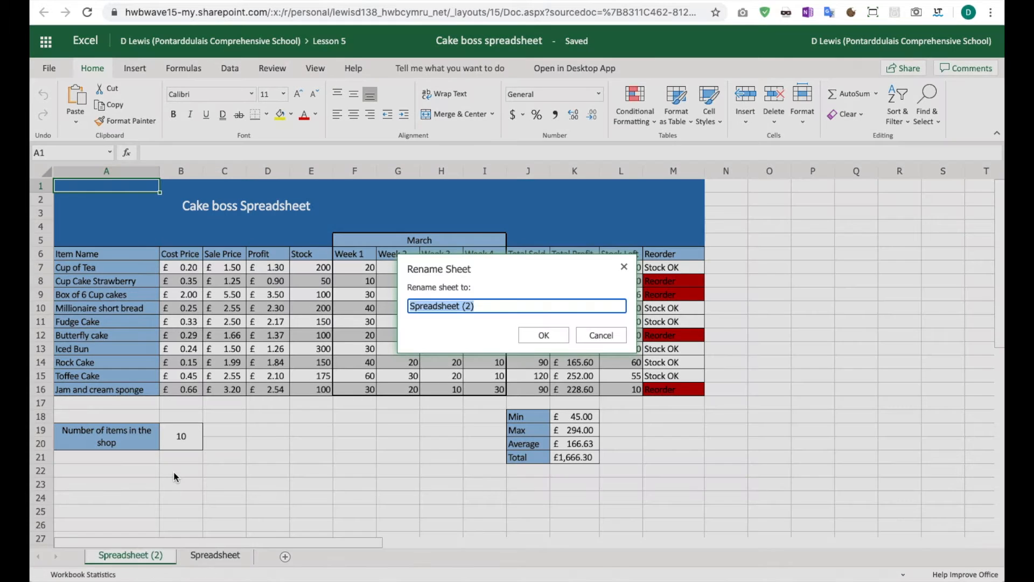
{"action": "type", "text": "Graph"}
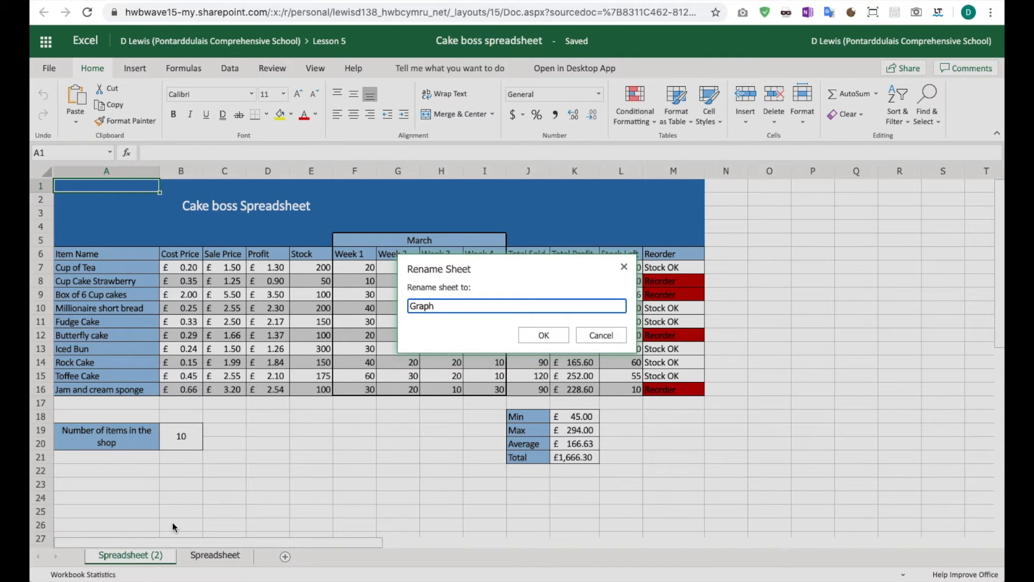
{"action": "left_click", "coordinate": [541, 336]}
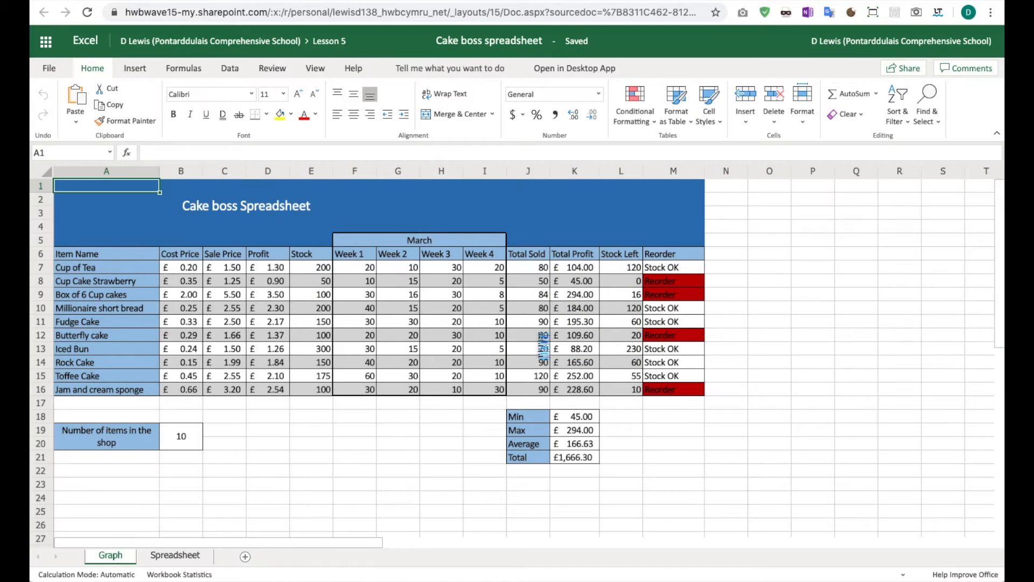
- Hide columns B to J and columns L to M on the Graph sheet, leaving only Item Name and Total Profit
{"action": "left_click_drag", "start_coordinate": [198, 177], "coordinate": [528, 187]}
{"action": "right_click", "coordinate": [531, 179]}
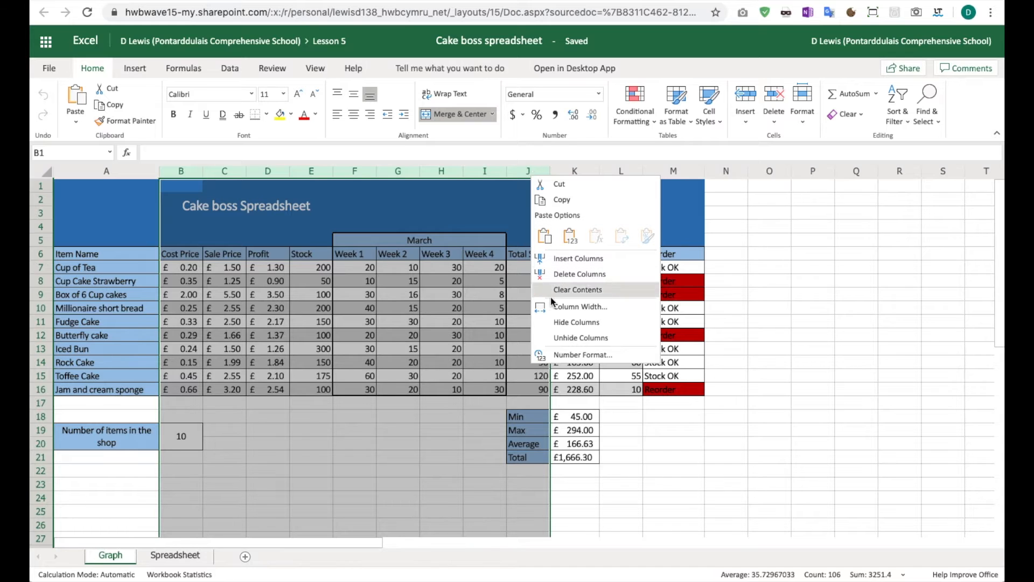
{"action": "left_click", "coordinate": [568, 325]}
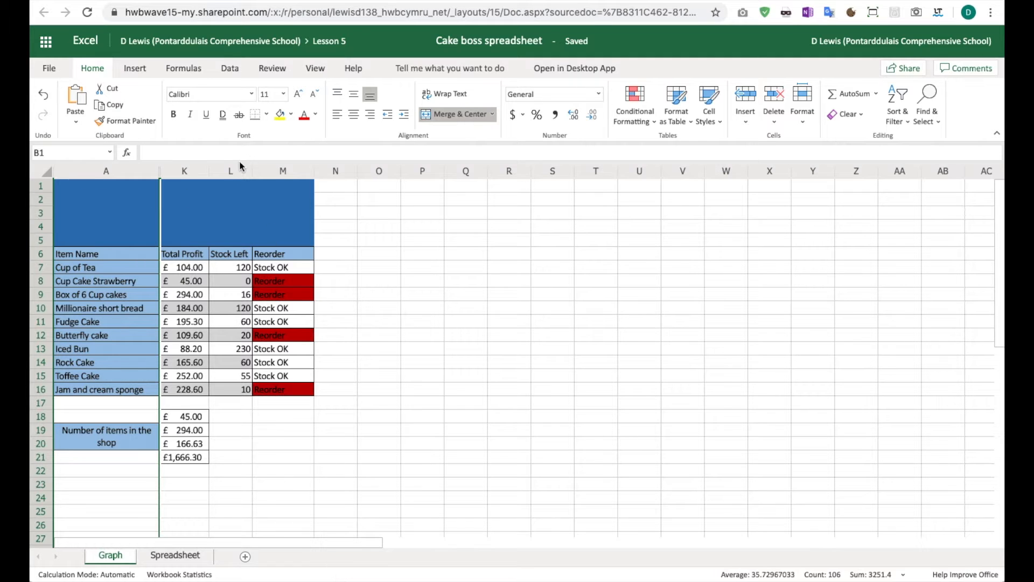
{"action": "left_click_drag", "start_coordinate": [240, 167], "coordinate": [283, 170]}
{"action": "right_click", "coordinate": [293, 170]}
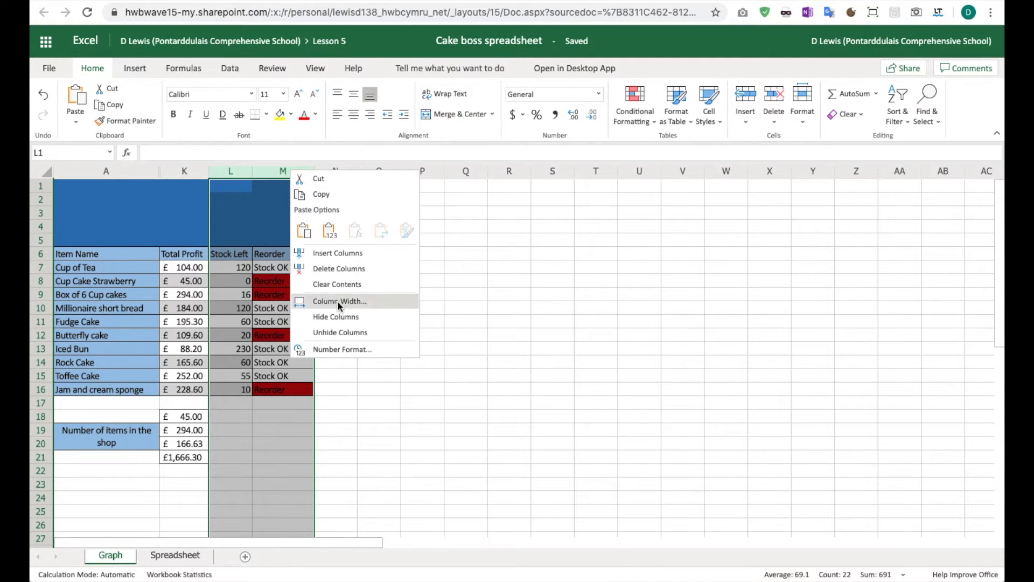
{"action": "left_click", "coordinate": [335, 317]}
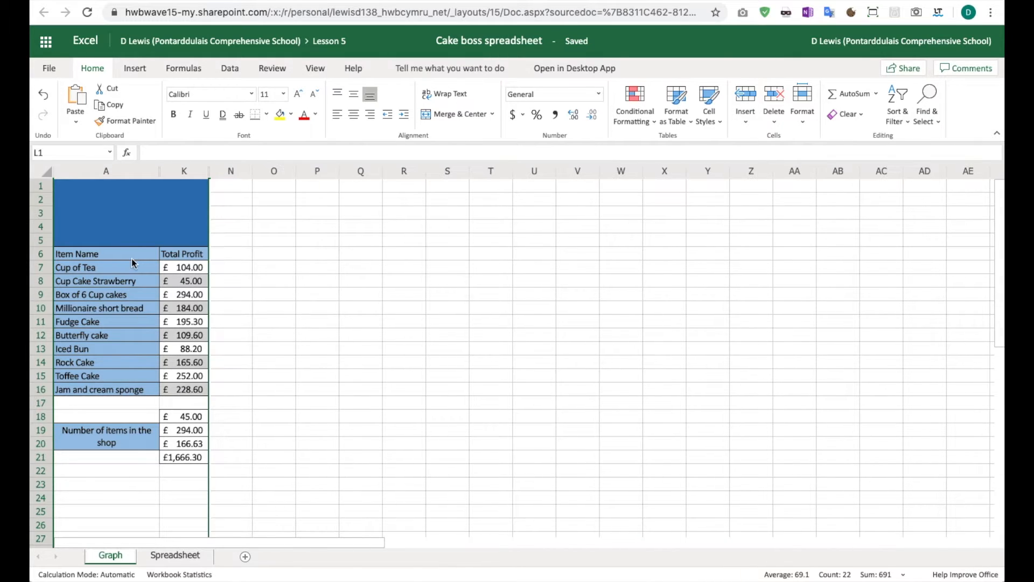
- Hide rows 18 to 22 below the item table on the Graph sheet
{"action": "left_click_drag", "start_coordinate": [42, 416], "coordinate": [42, 470]}
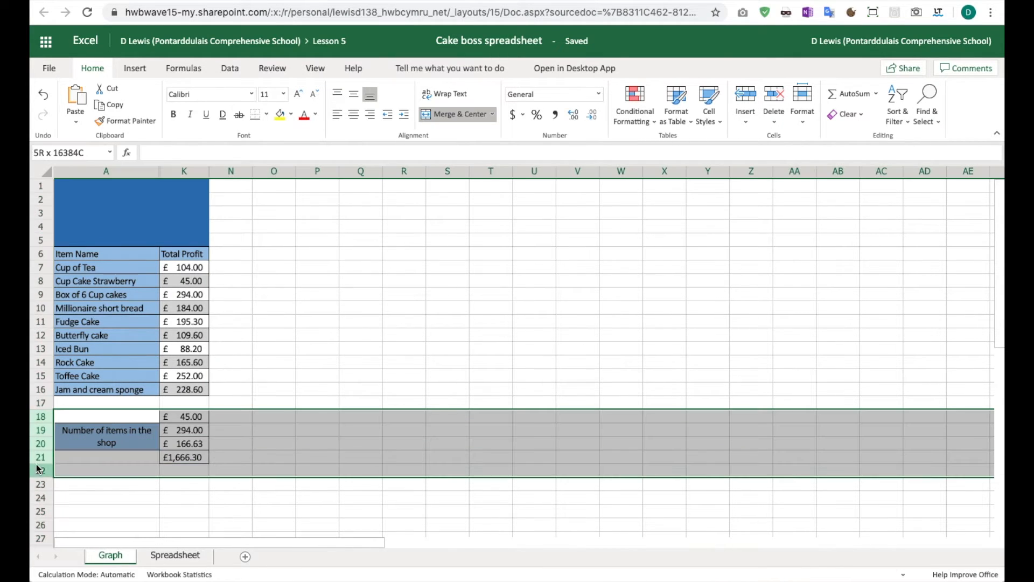
{"action": "right_click", "coordinate": [43, 458]}
{"action": "left_click", "coordinate": [93, 417]}
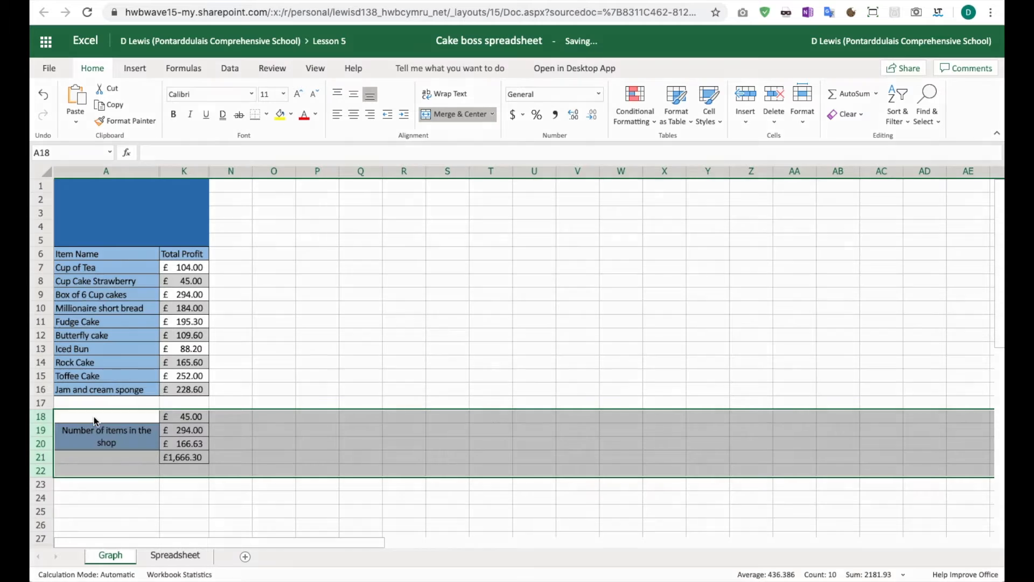
{"action": "left_click", "coordinate": [310, 404]}
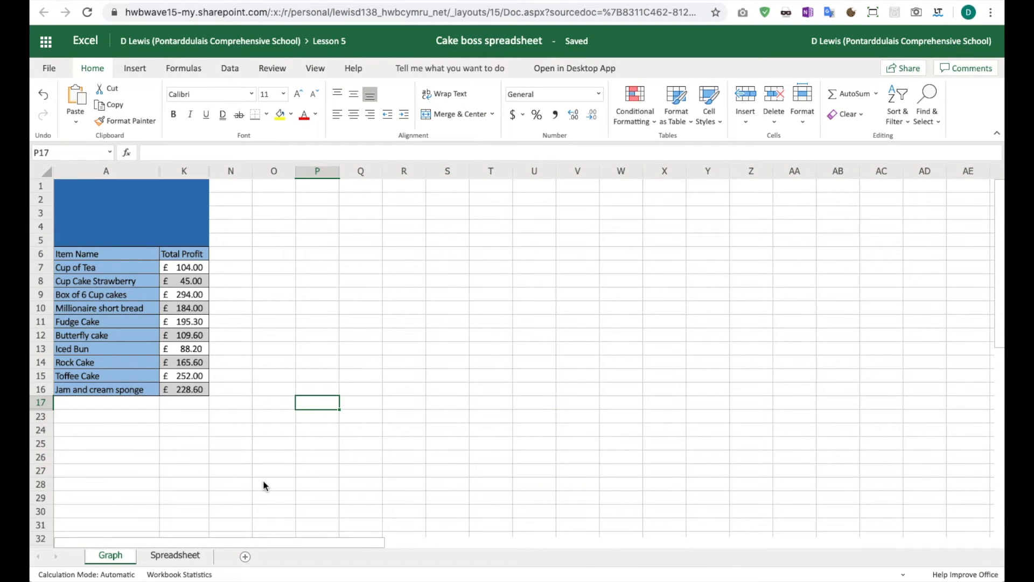
- Insert a 2-D clustered column chart from the Item Name and Total Profit data, headings included, in rows 6 to 16
{"action": "left_click", "coordinate": [112, 254]}
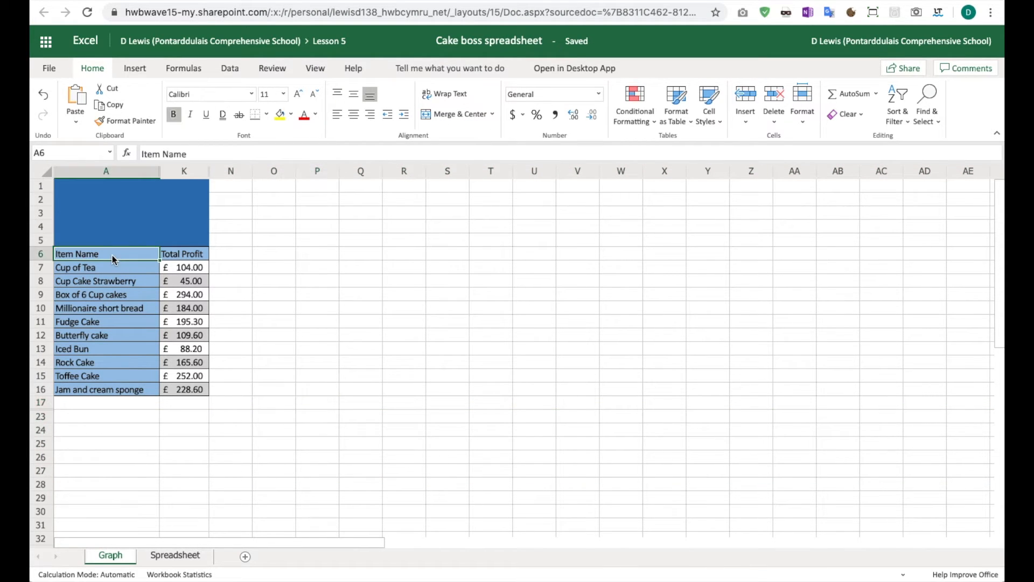
{"action": "mouse_move", "coordinate": [119, 253]}
{"action": "left_mouse_down"}
{"action": "mouse_move", "coordinate": [140, 268]}
{"action": "mouse_move", "coordinate": [184, 388]}
{"action": "left_mouse_up"}
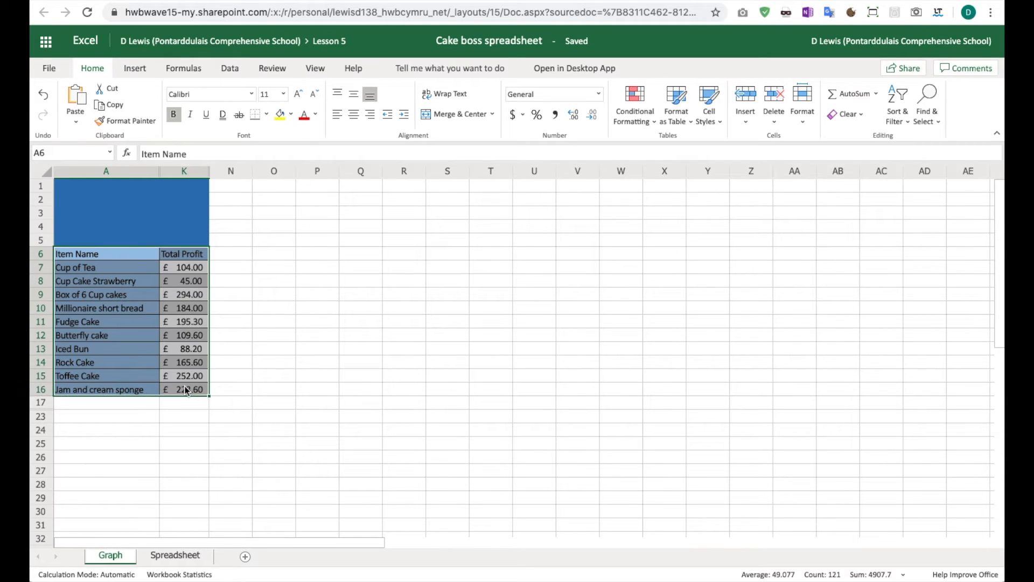
{"action": "left_click", "coordinate": [124, 259]}
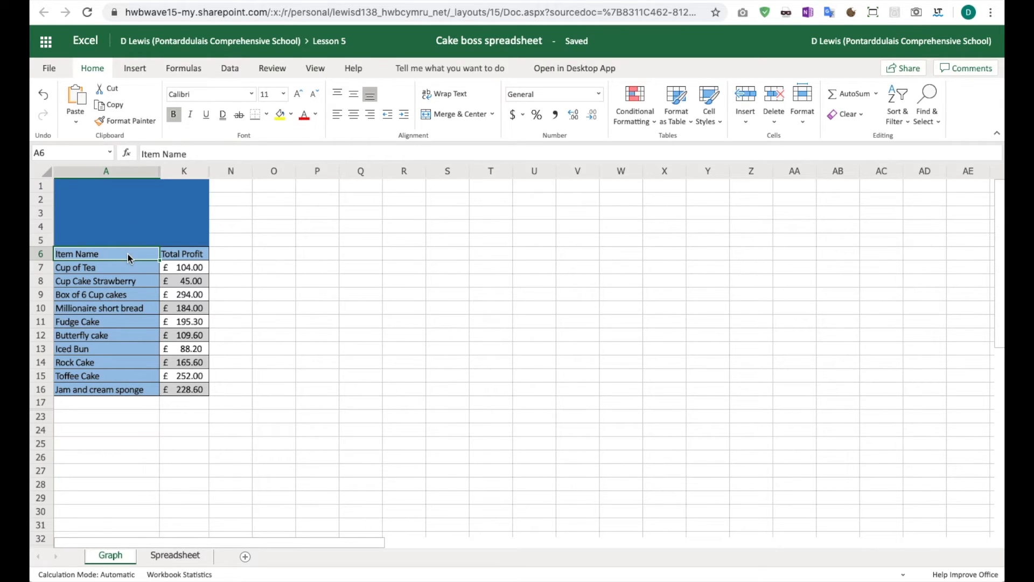
{"action": "left_click_drag", "start_coordinate": [130, 258], "coordinate": [186, 385]}
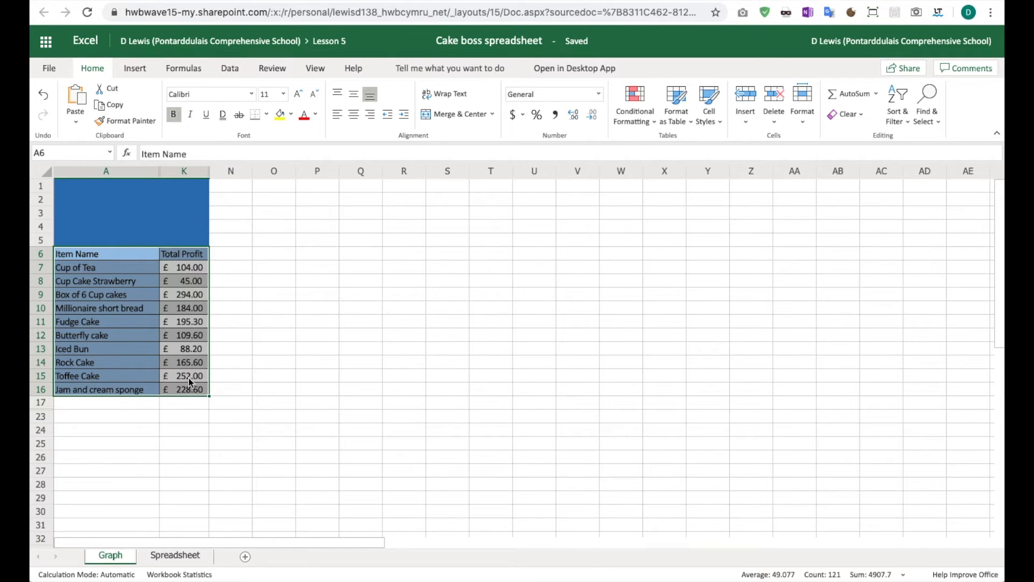
{"action": "left_click", "coordinate": [138, 70]}
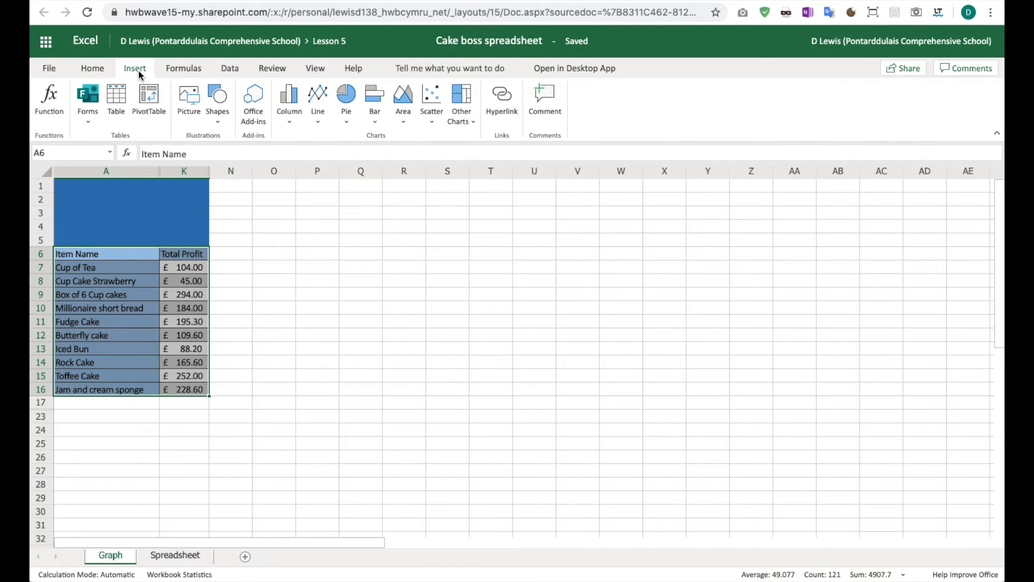
{"action": "left_click", "coordinate": [281, 120]}
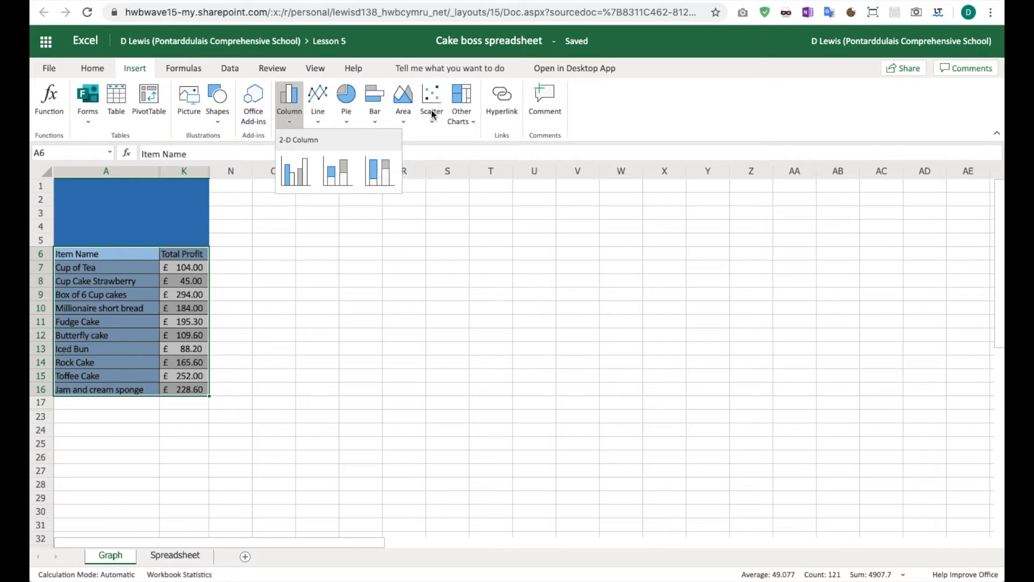
{"action": "left_click", "coordinate": [289, 171]}
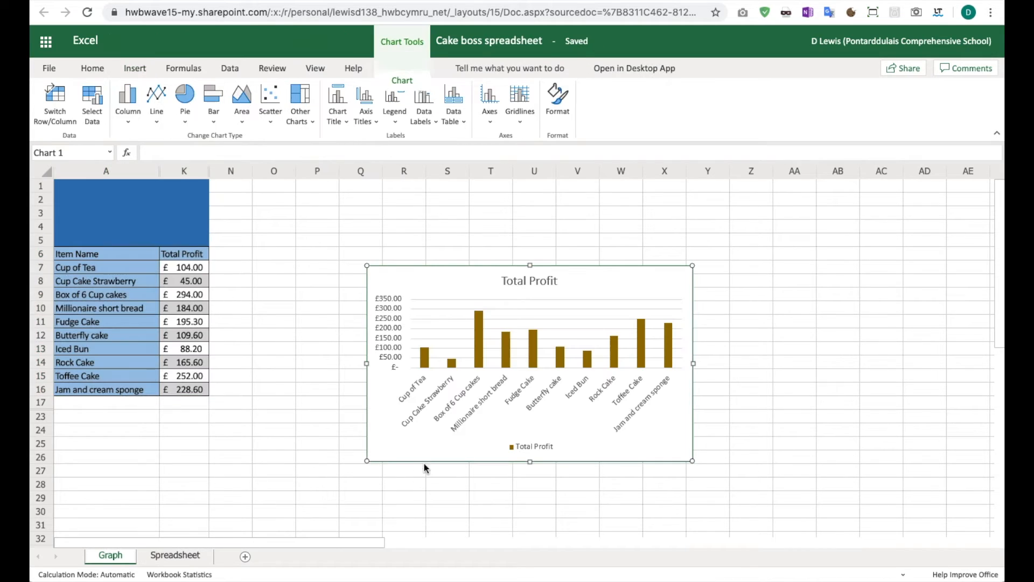
- Move the chart beside the table and enlarge it to span about columns O to Z and rows 2 to 29
{"action": "left_click_drag", "start_coordinate": [474, 288], "coordinate": [367, 226]}
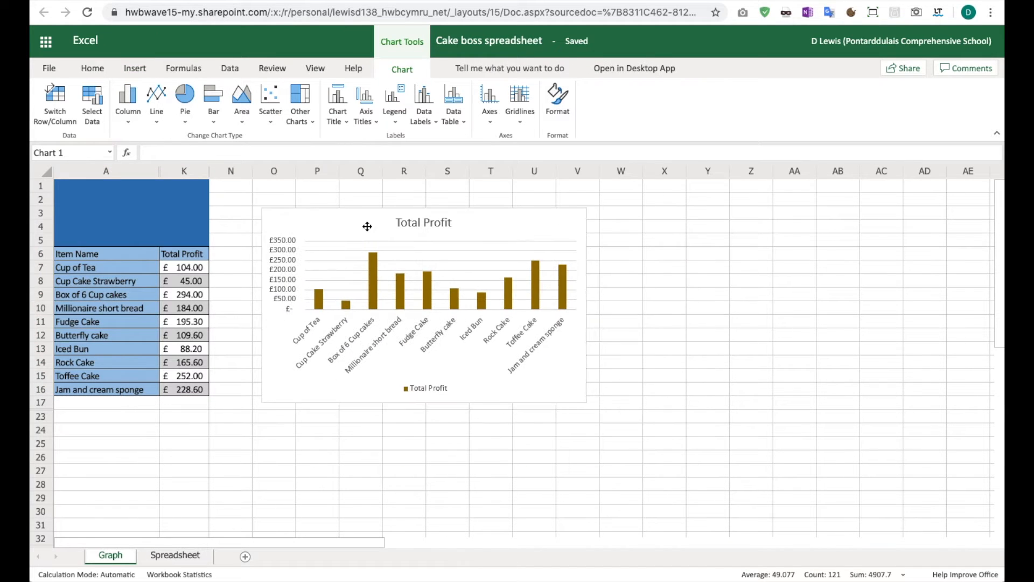
{"action": "left_click_drag", "start_coordinate": [587, 404], "coordinate": [768, 521]}
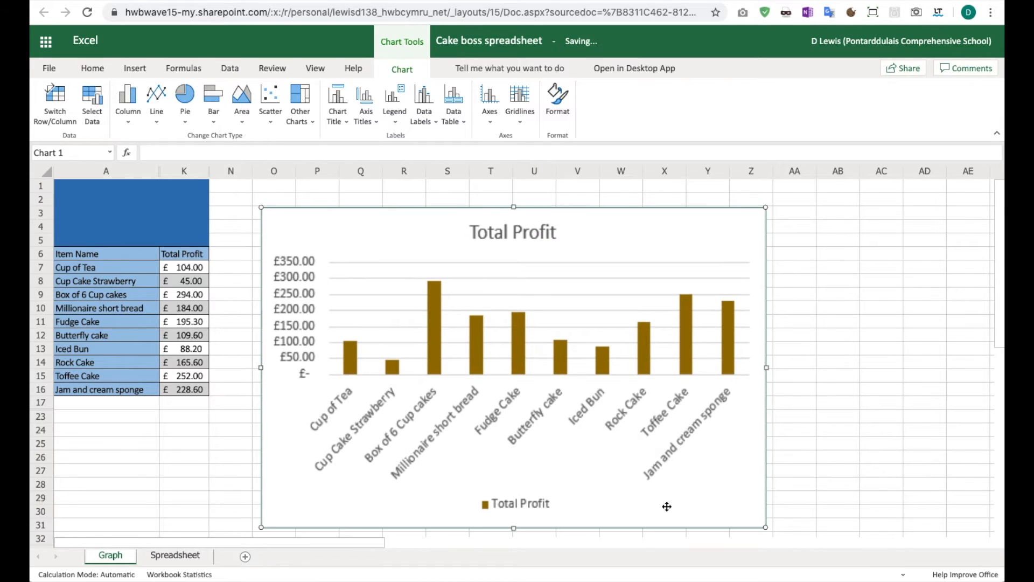
{"action": "left_click_drag", "start_coordinate": [600, 210], "coordinate": [598, 207]}
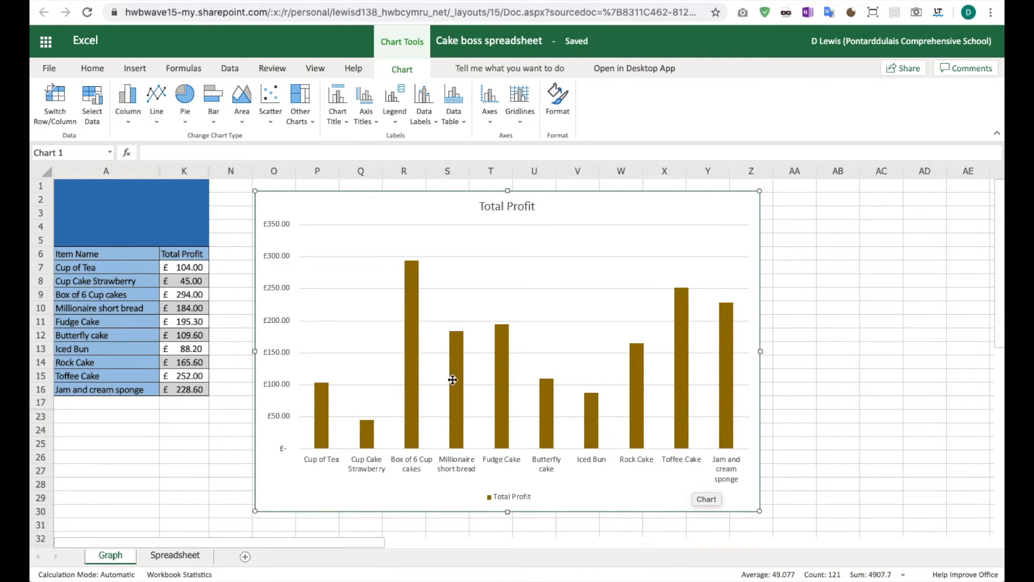
- Change the fill of the chart's "Total Profit" series to the standard dark red and close the chart formatting options
{"action": "left_click", "coordinate": [559, 97]}
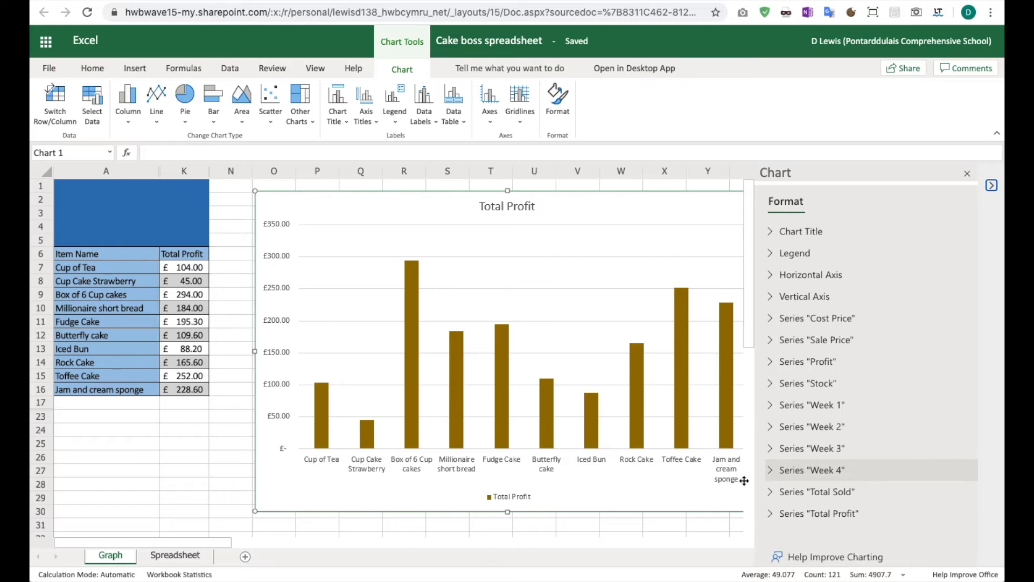
{"action": "left_click", "coordinate": [802, 515]}
{"action": "scroll", "coordinate": [827, 496], "scroll_direction": "down", "scroll_amount": 1}
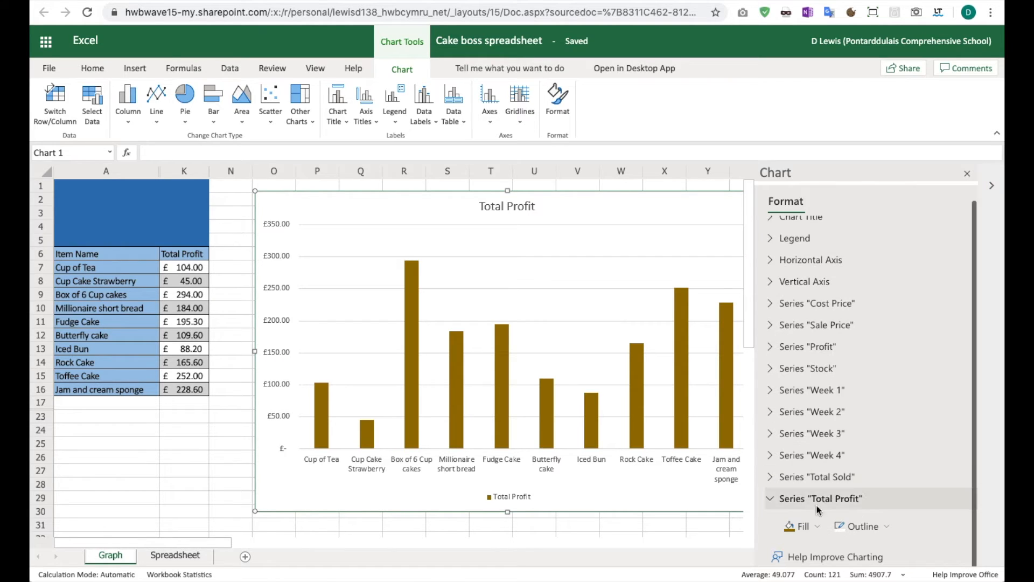
{"action": "left_click", "coordinate": [817, 528]}
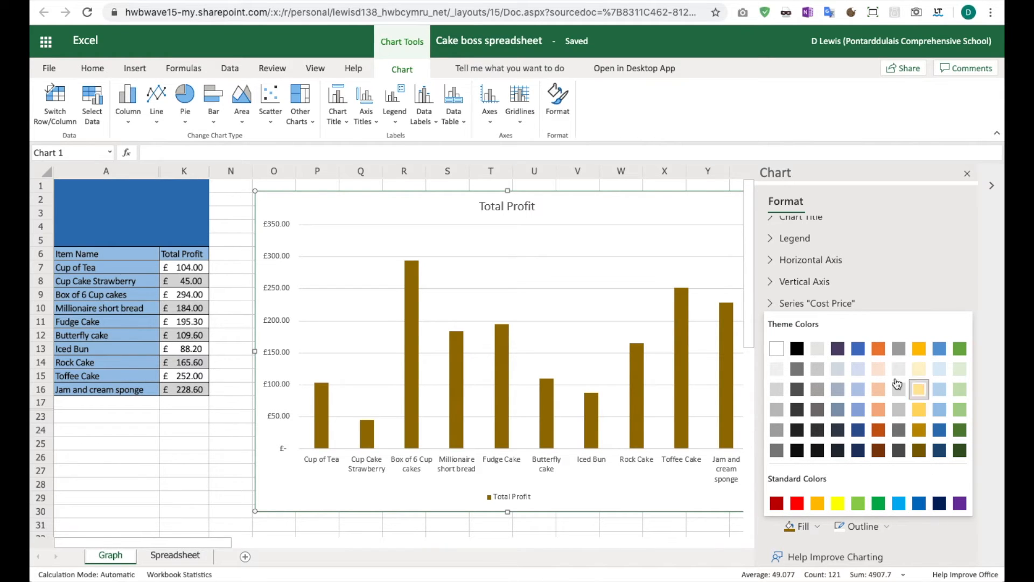
{"action": "left_click", "coordinate": [776, 504]}
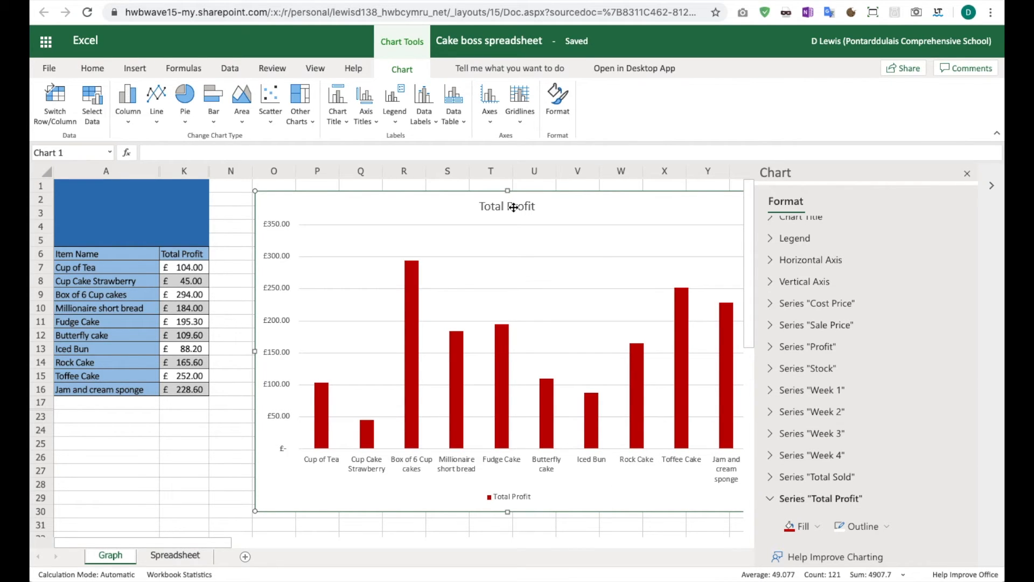
{"action": "left_click", "coordinate": [966, 175]}
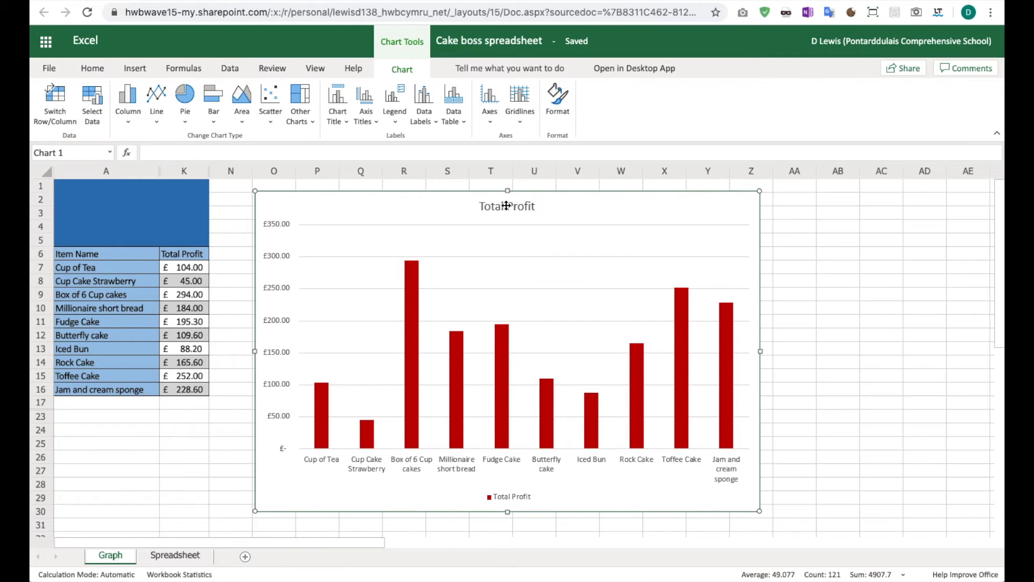
- Change the chart title to "A graph to show the total profit"
{"action": "left_click", "coordinate": [343, 121]}
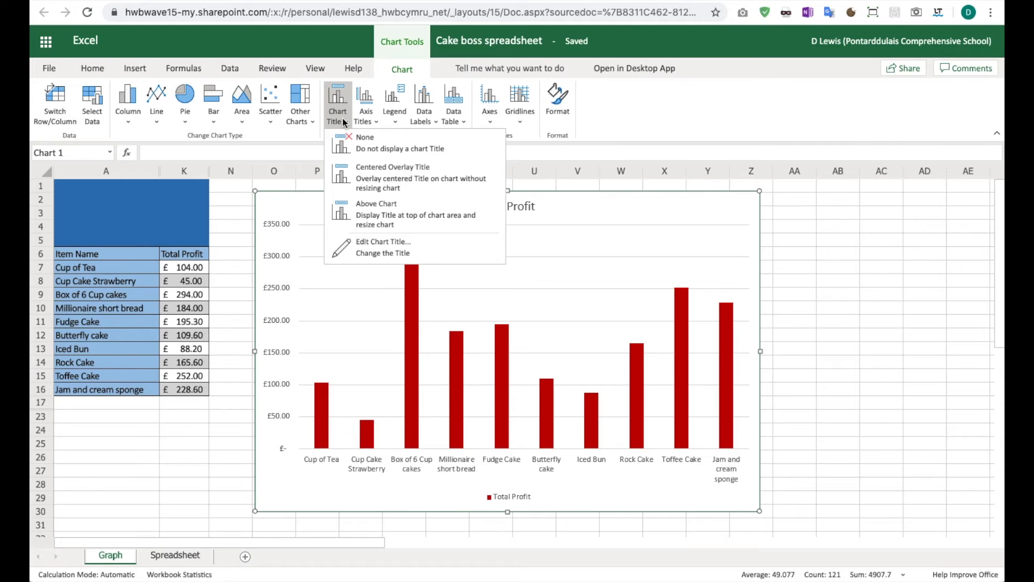
{"action": "left_click", "coordinate": [388, 255]}
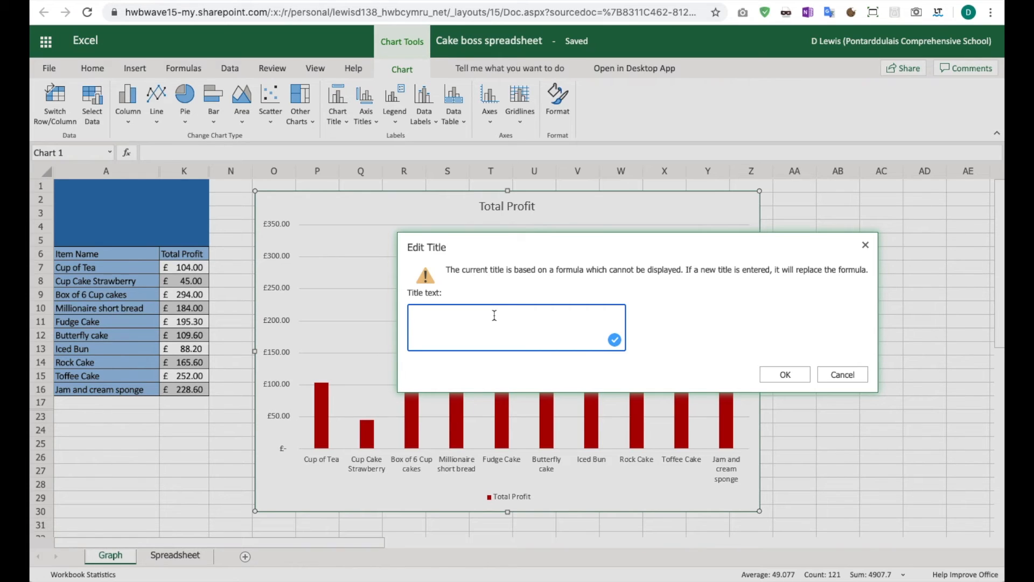
{"action": "type", "text": "A graph ot to show the total profit"}
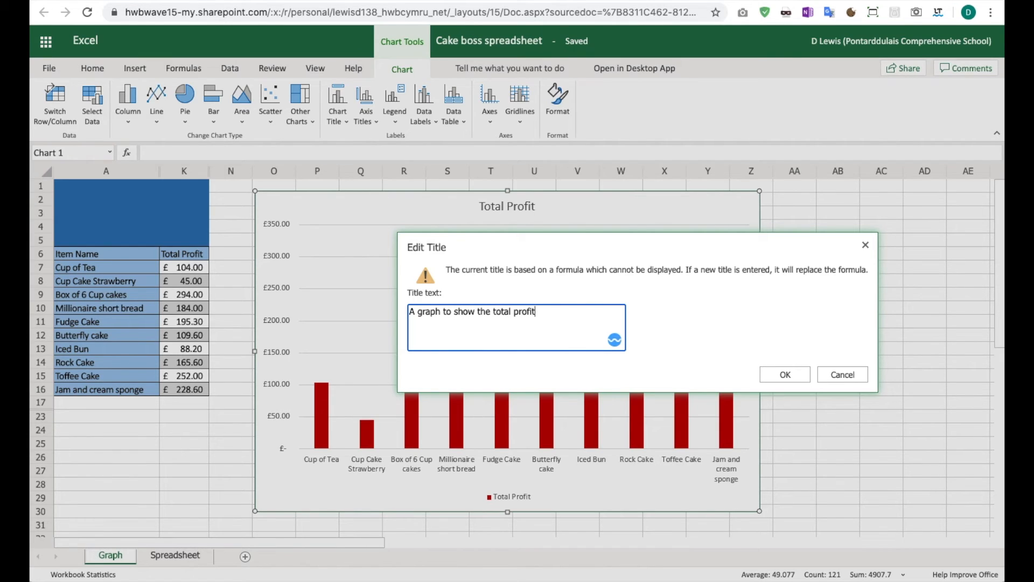
{"action": "key", "text": "BackSpace"}
{"action": "key", "text": "BackSpace"}
{"action": "type", "text": "ofit"}
{"action": "left_click", "coordinate": [770, 376]}
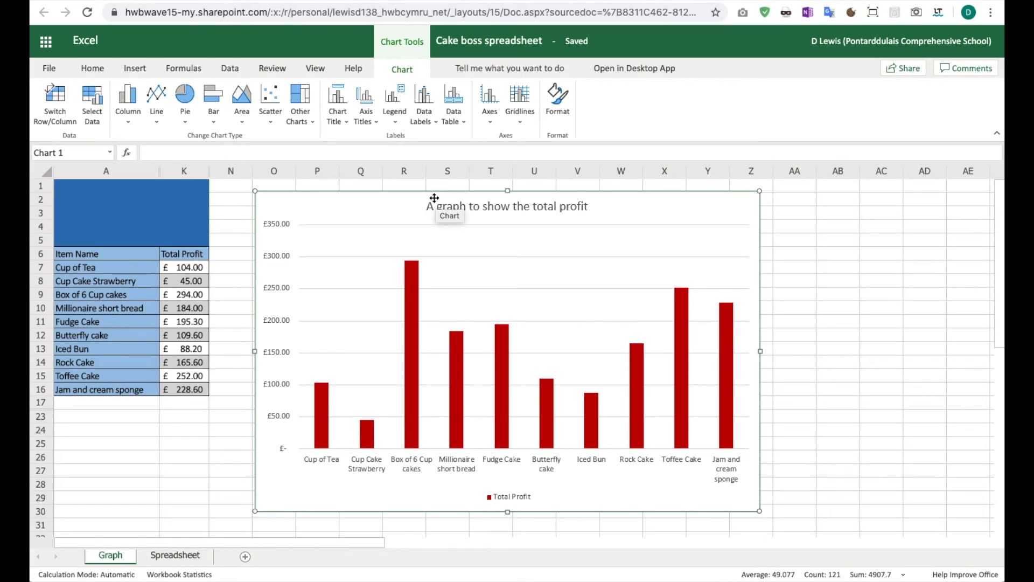
- Add data labels to the chart's columns, positioned at the inside end of the data points
{"action": "left_click", "coordinate": [418, 115]}
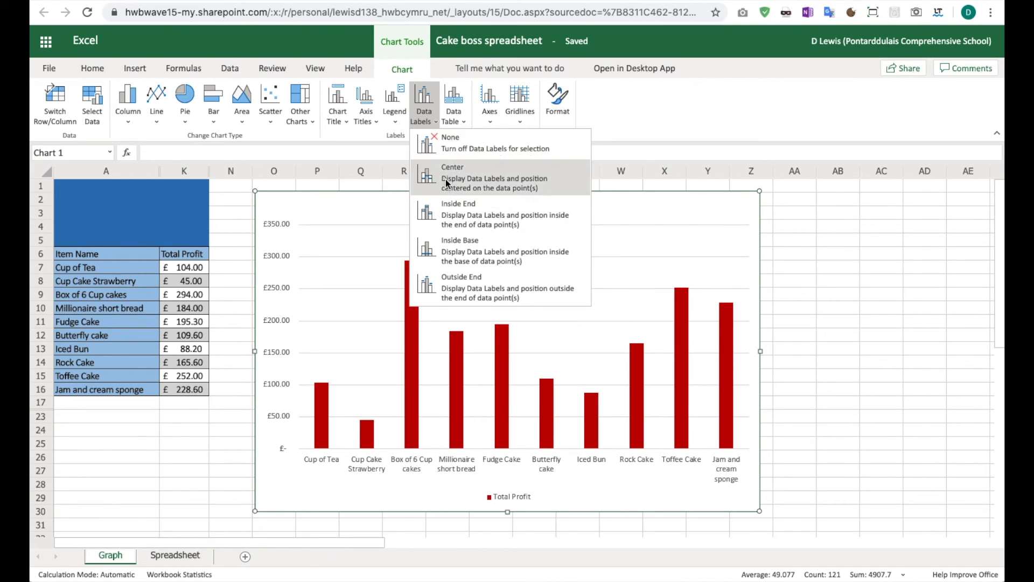
{"action": "left_click", "coordinate": [445, 215]}
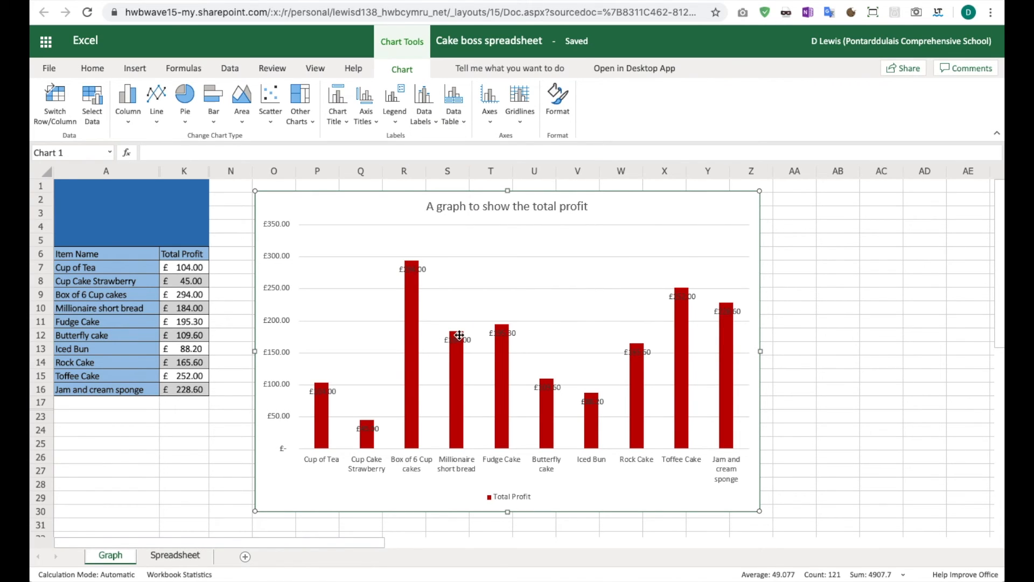
{"action": "left_click", "coordinate": [464, 120]}
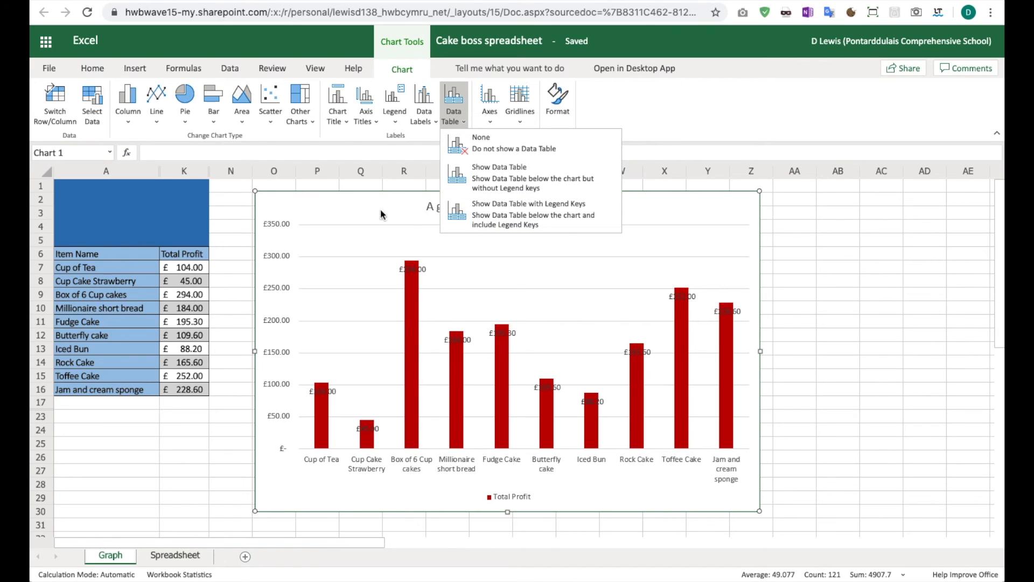
{"action": "left_click", "coordinate": [658, 106]}
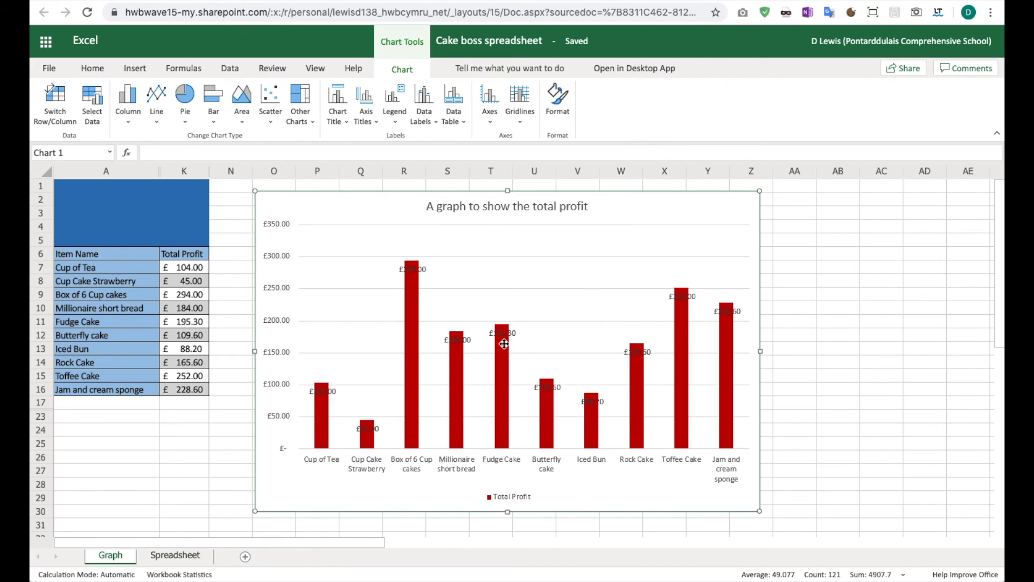
- Move the chart slightly closer to the table, spanning about columns N to Y, and view the Spreadsheet sheet before returning to the Graph sheet
{"action": "left_click_drag", "start_coordinate": [357, 203], "coordinate": [340, 202]}
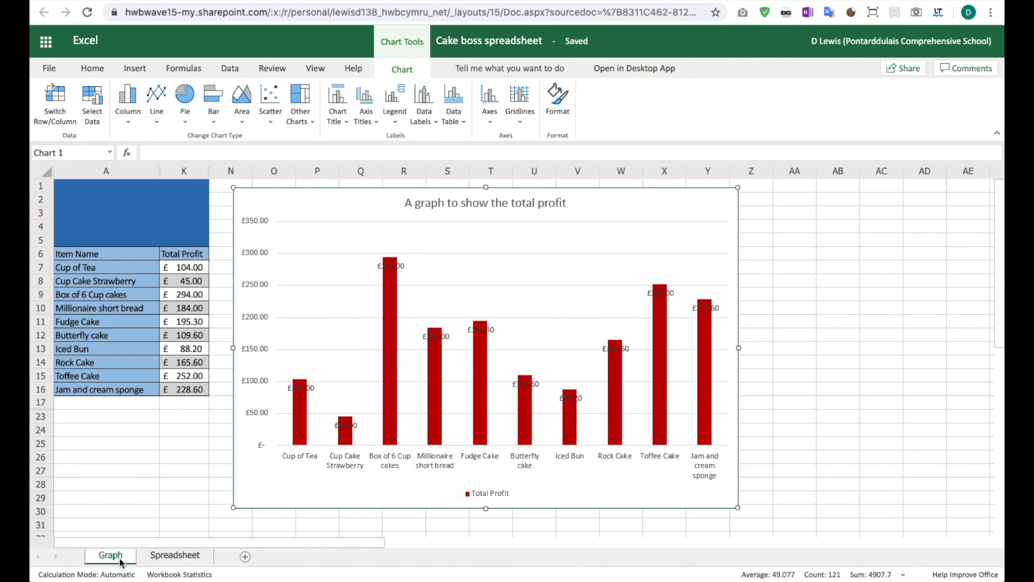
{"action": "left_click", "coordinate": [165, 558]}
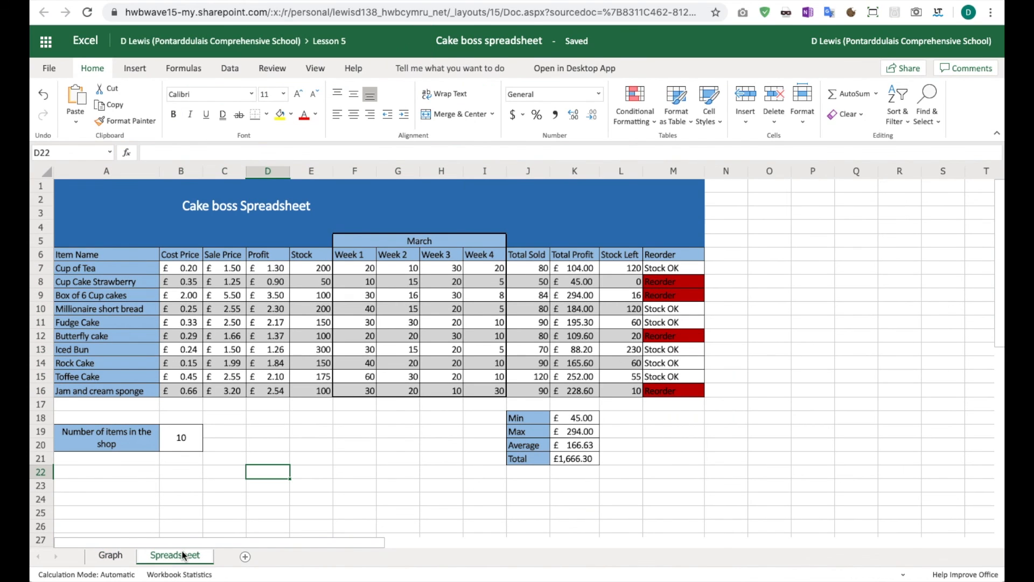
{"action": "left_click", "coordinate": [110, 557]}
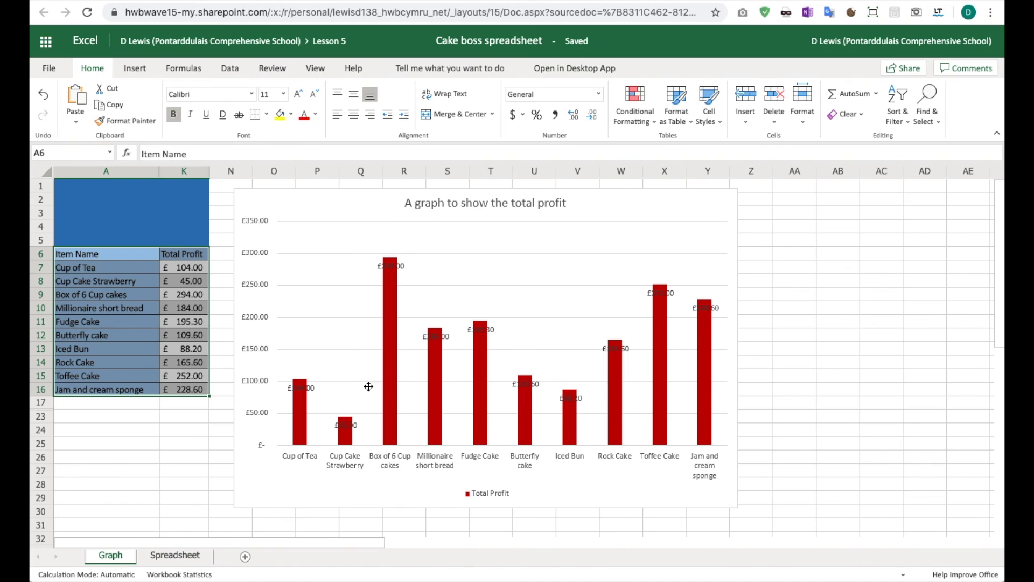